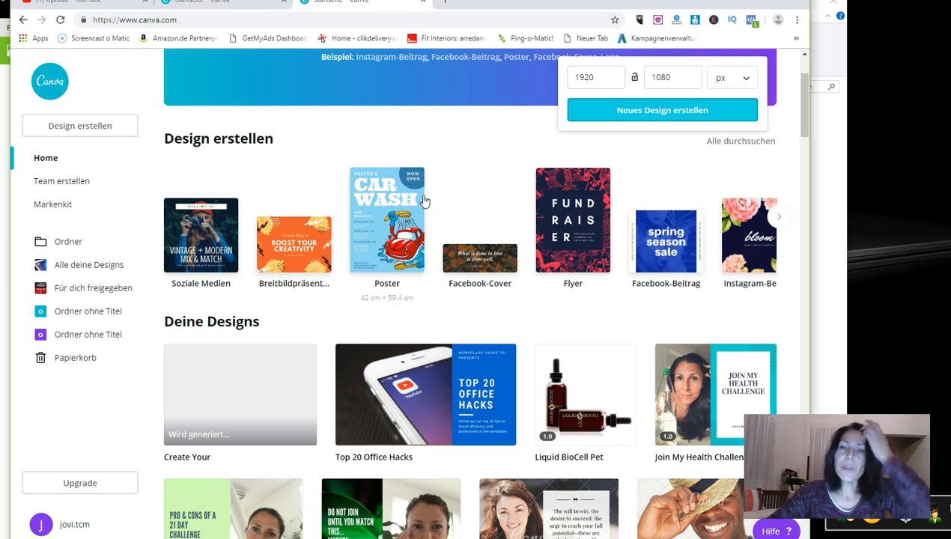
Create a blank custom-size design of 1920 × 1080 px.
scroll(380, 193, "up", 2)
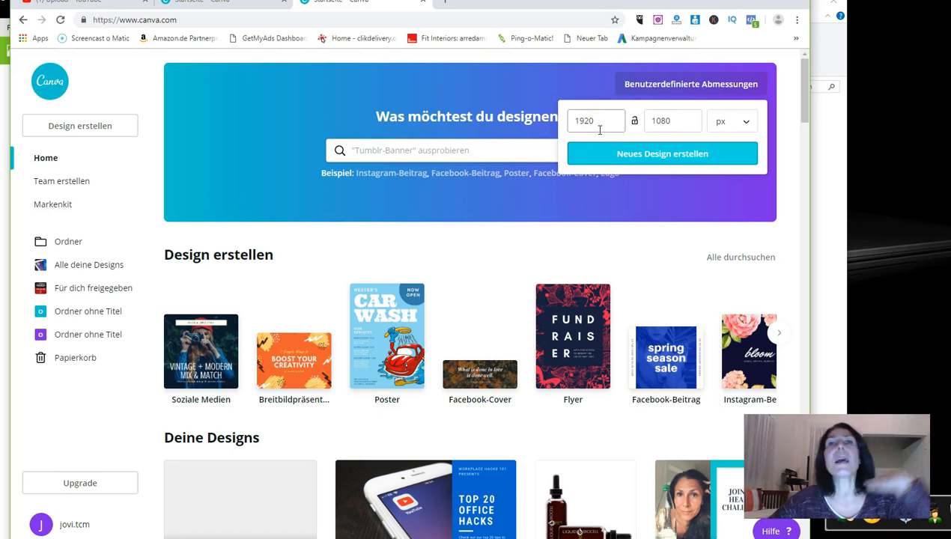
left_click(677, 122)
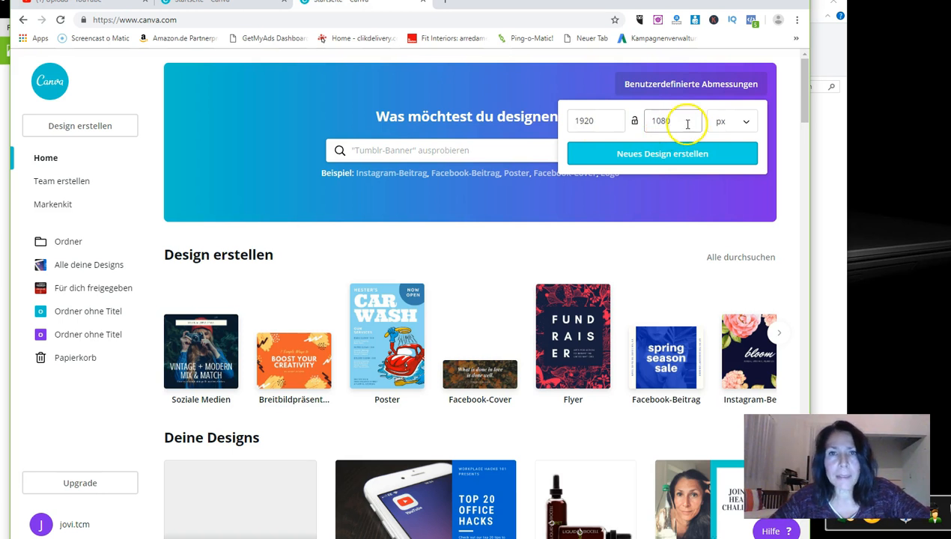
left_click(640, 158)
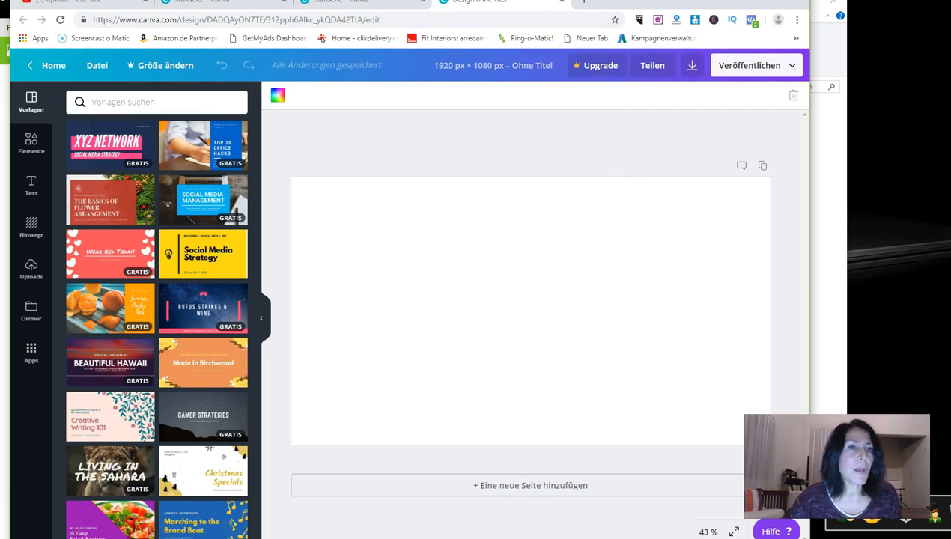
scroll(161, 343, "down", 3)
scroll(171, 340, "up", 3)
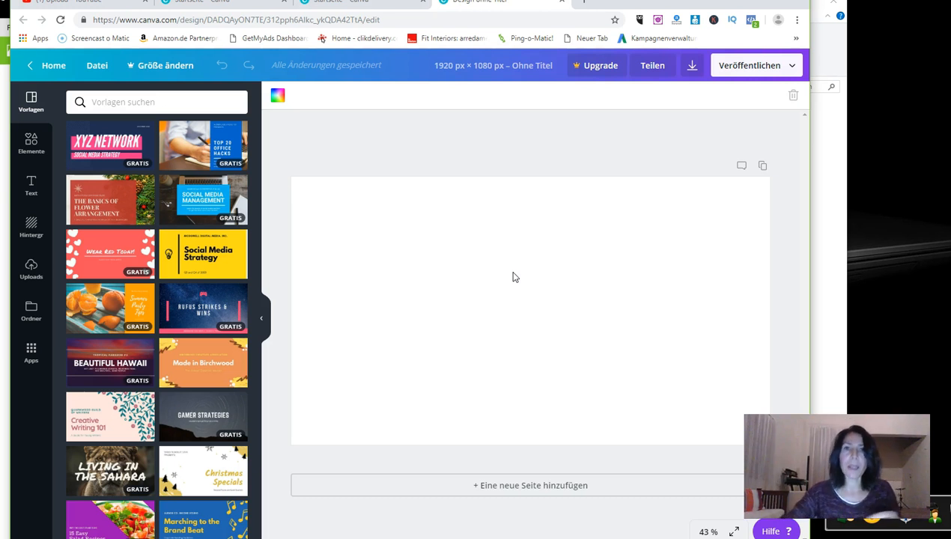
left_click(31, 308)
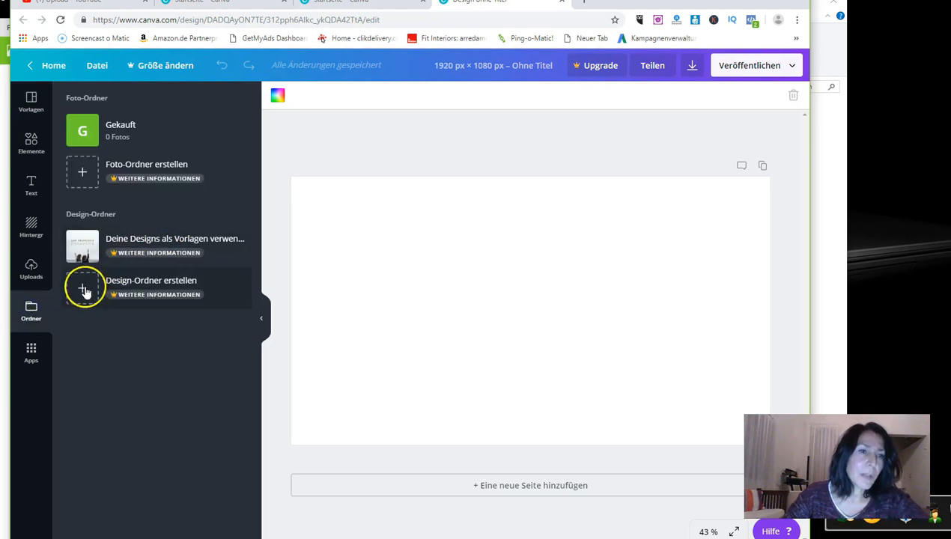
Place the uploaded photo of the pointing woman at the page's right edge and enlarge it to full page height.
left_click(32, 266)
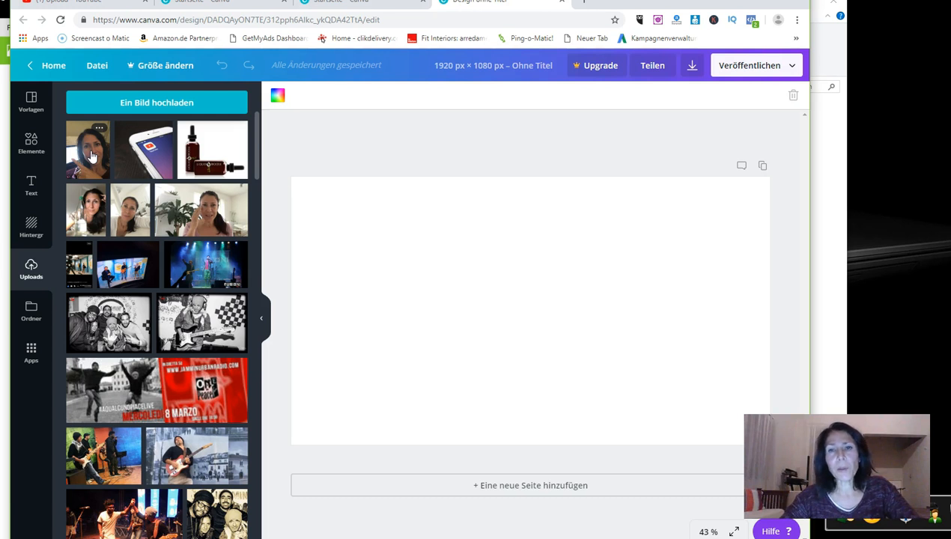
left_click_drag(104, 163, 634, 241)
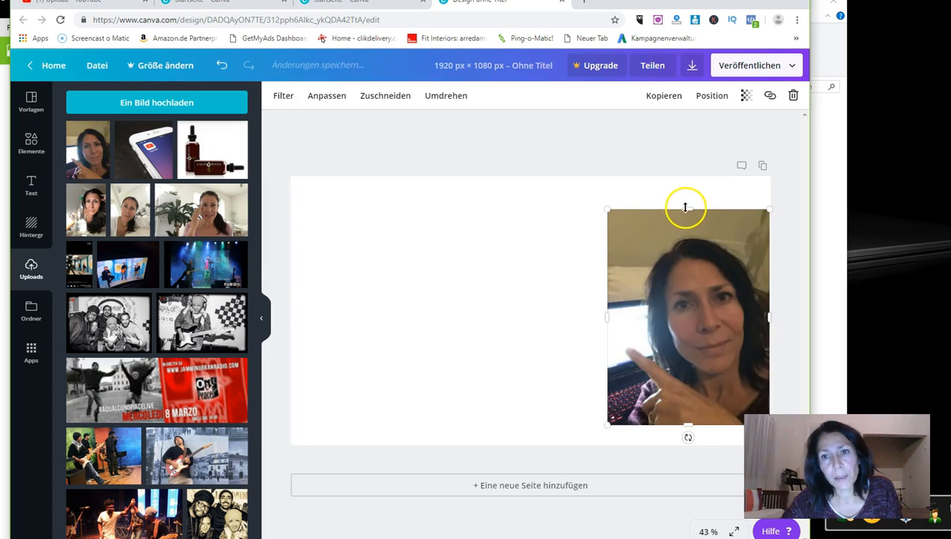
left_click_drag(686, 208, 680, 180)
left_click_drag(688, 423, 689, 446)
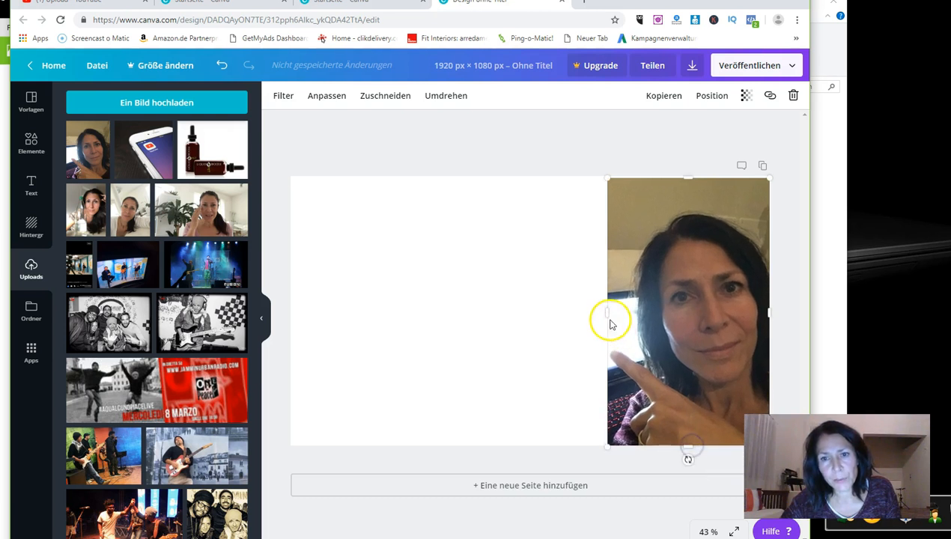
left_click_drag(605, 312, 582, 315)
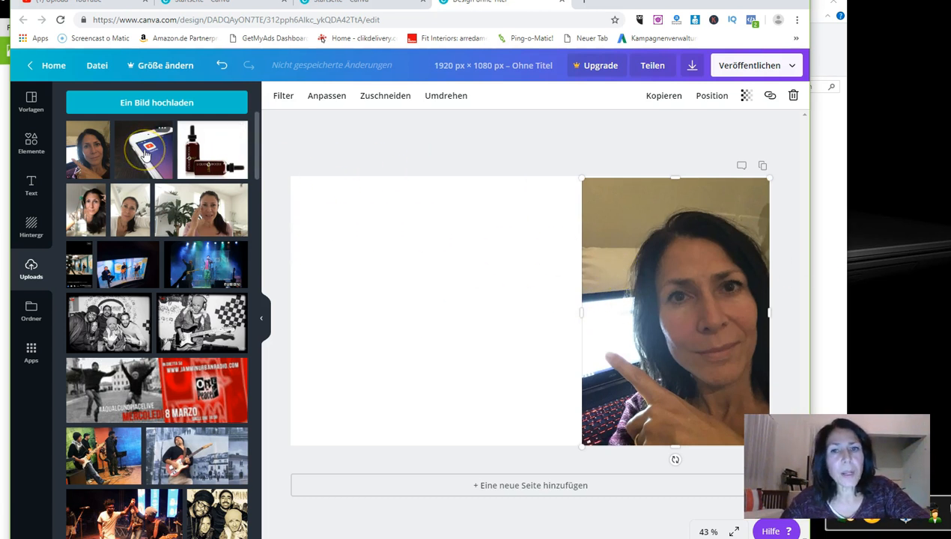
Add the uploaded YouTube phone photo and stretch it to fill the empty area beside the portrait.
left_click_drag(148, 150, 352, 238)
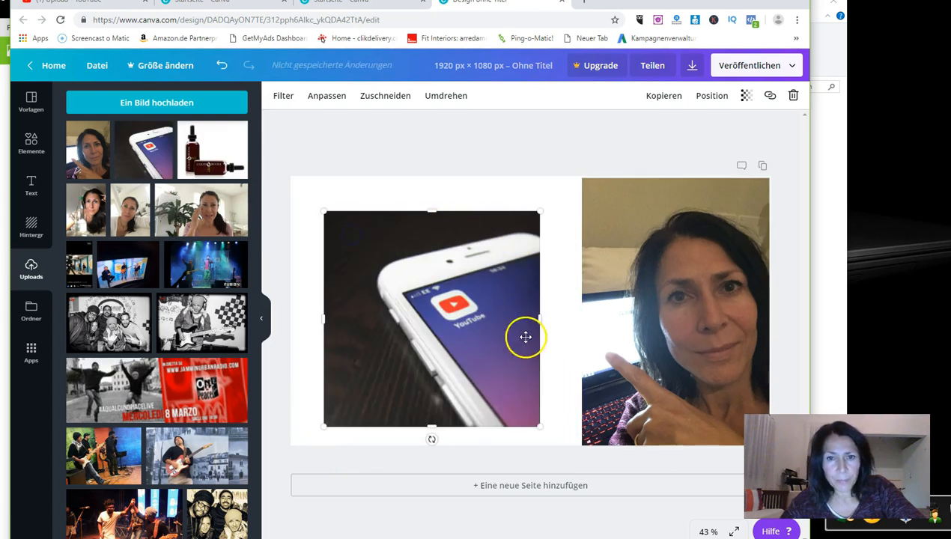
left_click_drag(541, 323, 580, 320)
left_click_drag(323, 321, 288, 323)
left_click_drag(435, 212, 435, 177)
left_click_drag(437, 429, 434, 445)
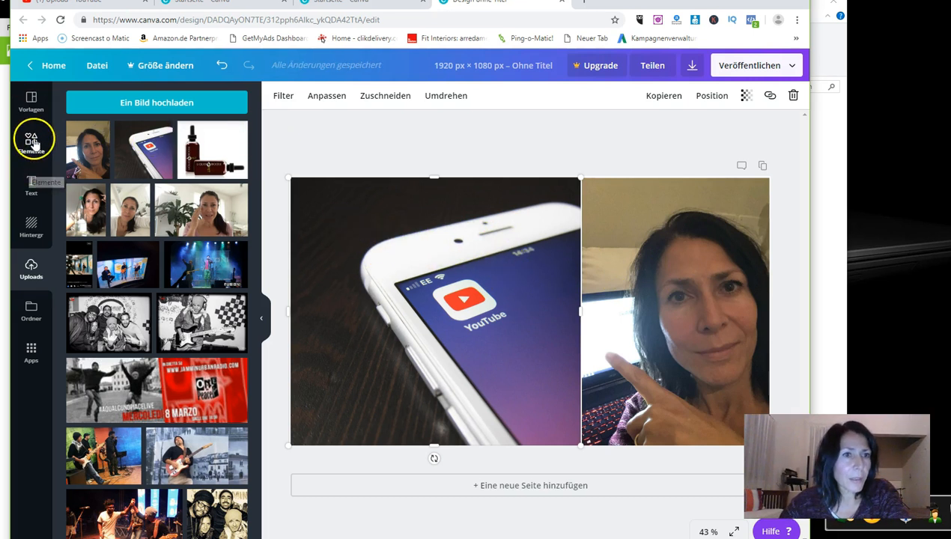
Search the elements library for "youtube".
left_click(31, 141)
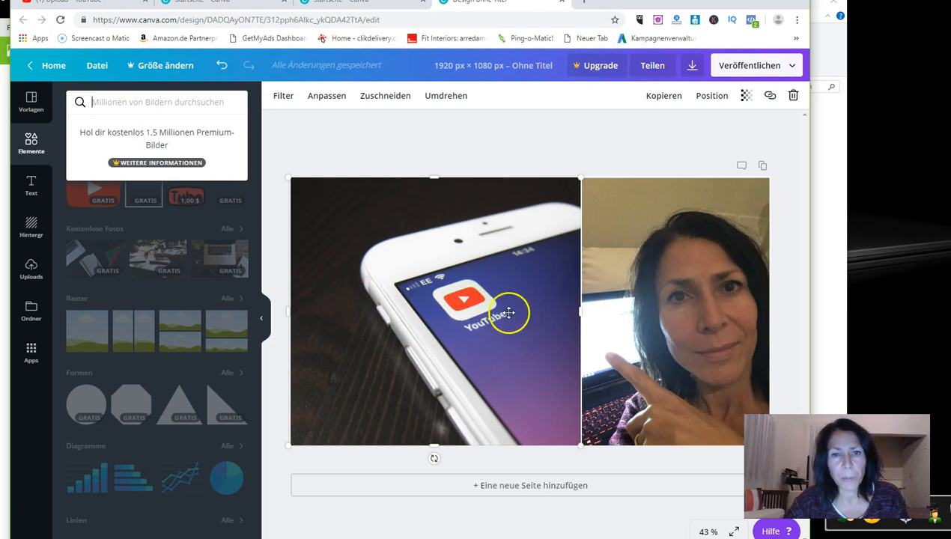
type("yo")
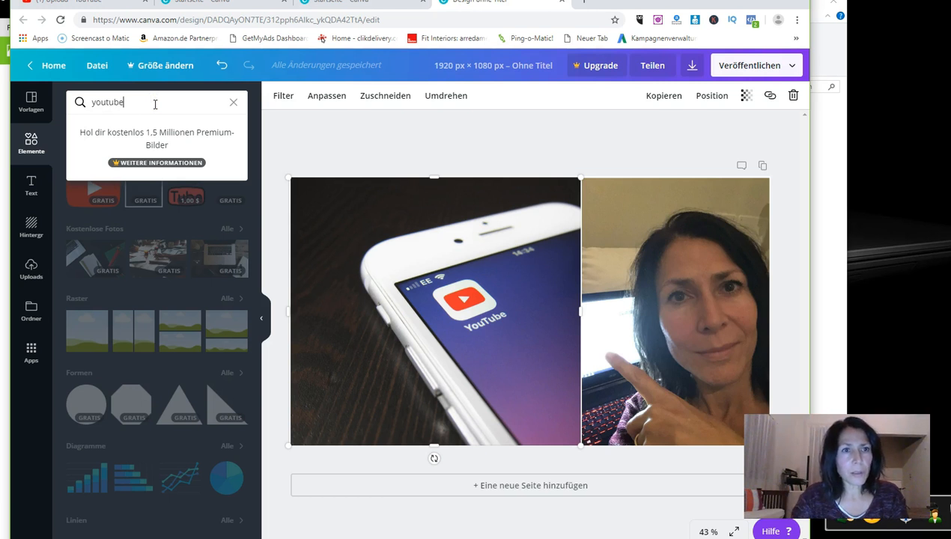
type("utube")
key("Return")
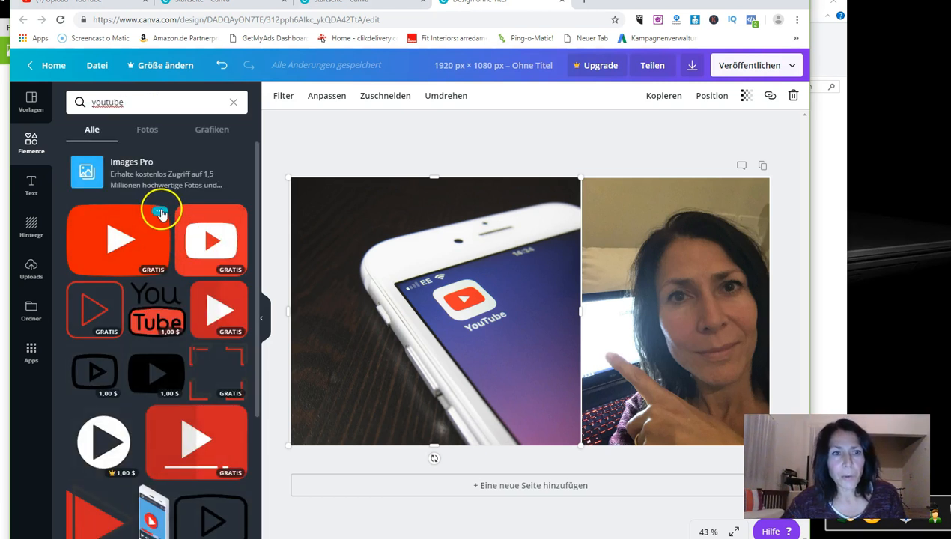
Examine the YouTube icons and photos offered in the search results.
scroll(162, 216, "down", 1)
scroll(163, 218, "down", 5)
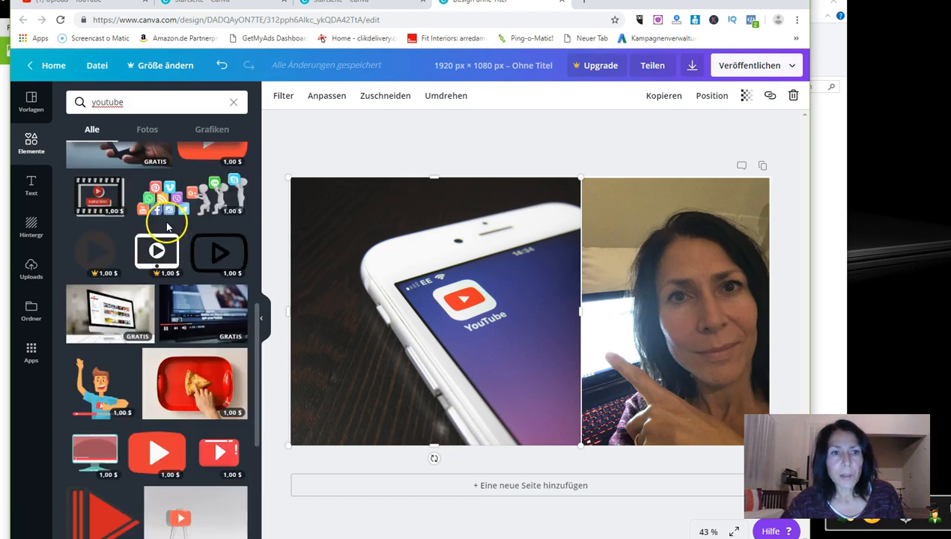
scroll(167, 225, "up", 5)
scroll(166, 224, "up", 3)
scroll(175, 302, "down", 8)
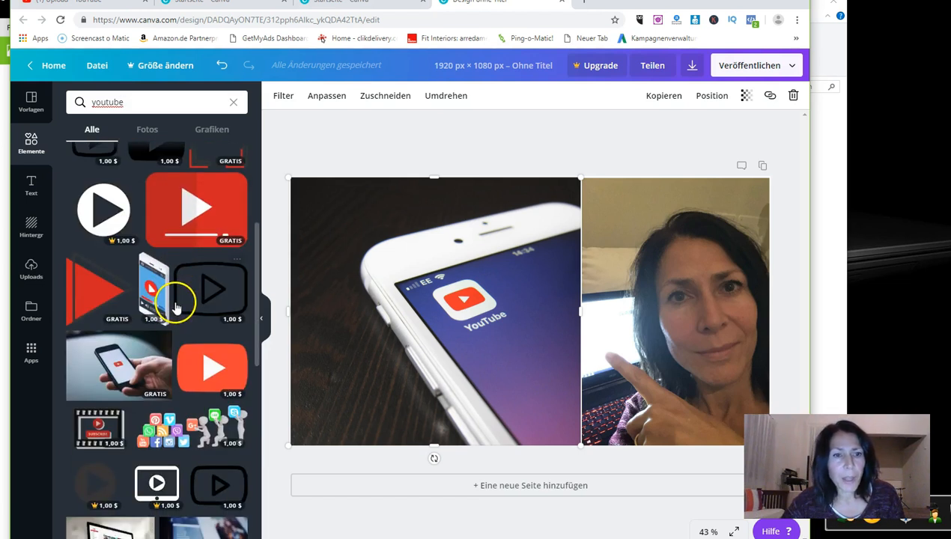
scroll(174, 302, "down", 4)
scroll(174, 301, "up", 10)
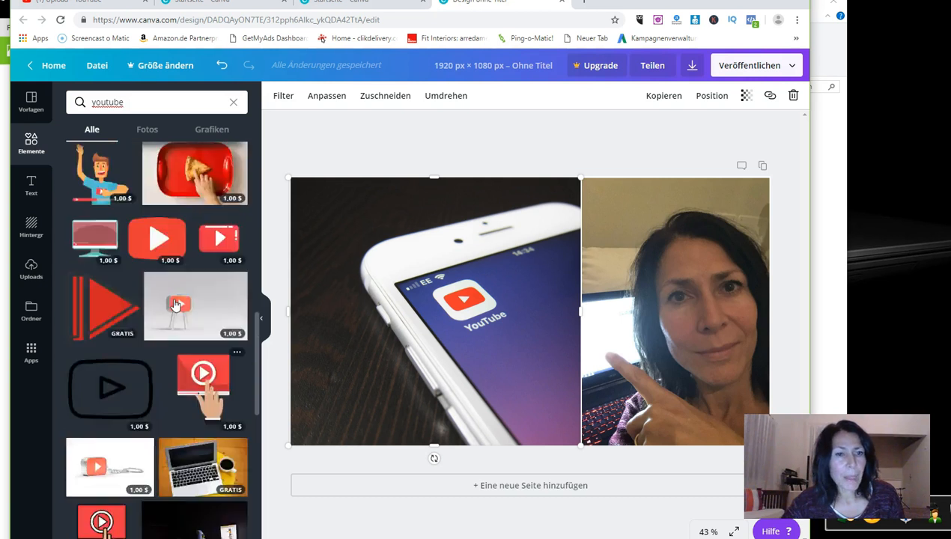
scroll(175, 301, "up", 1)
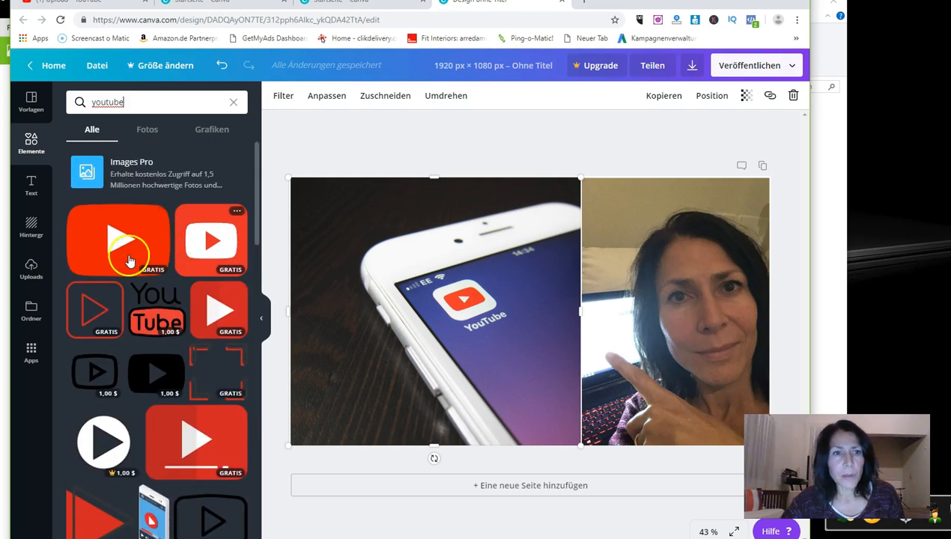
scroll(199, 470, "down", 1)
scroll(199, 470, "down", 5)
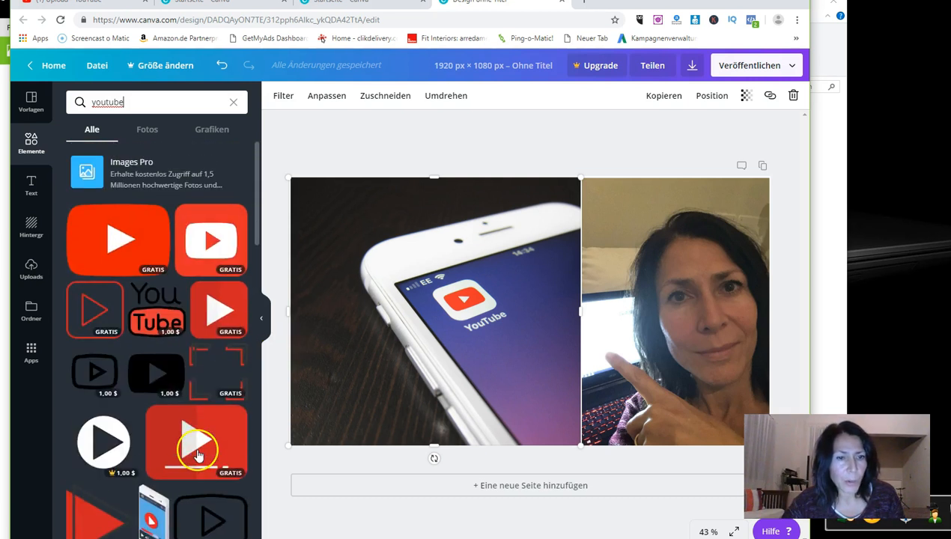
scroll(197, 450, "up", 5)
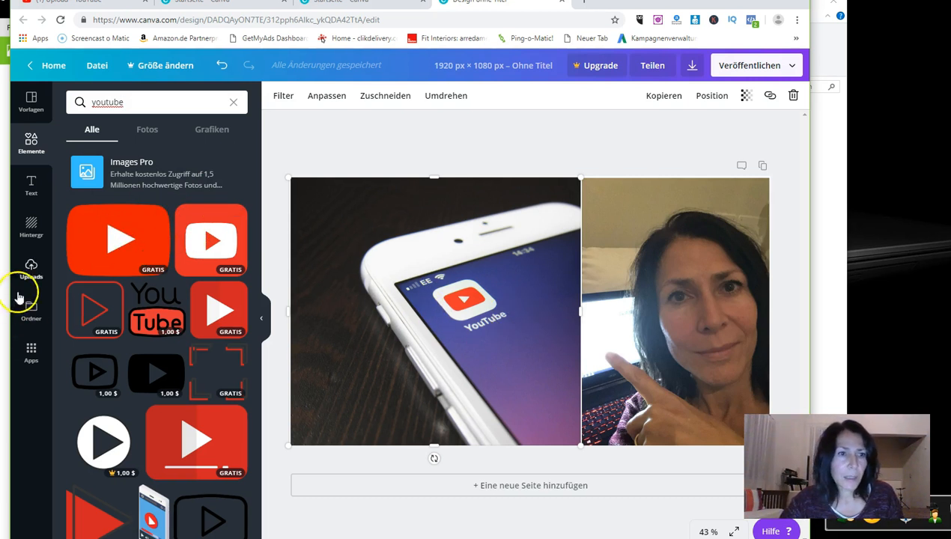
Add a new text box to the page and set its text colour to light purple.
left_click(31, 188)
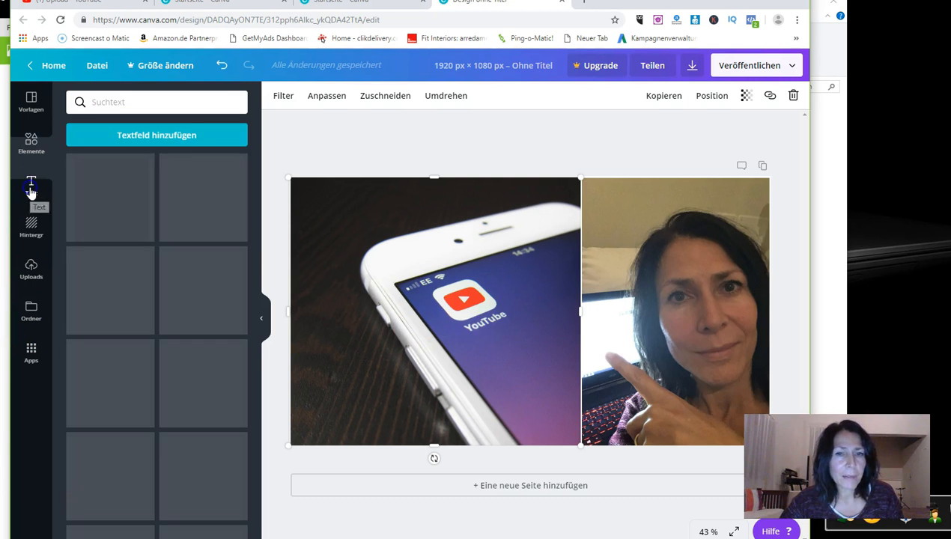
left_click(189, 136)
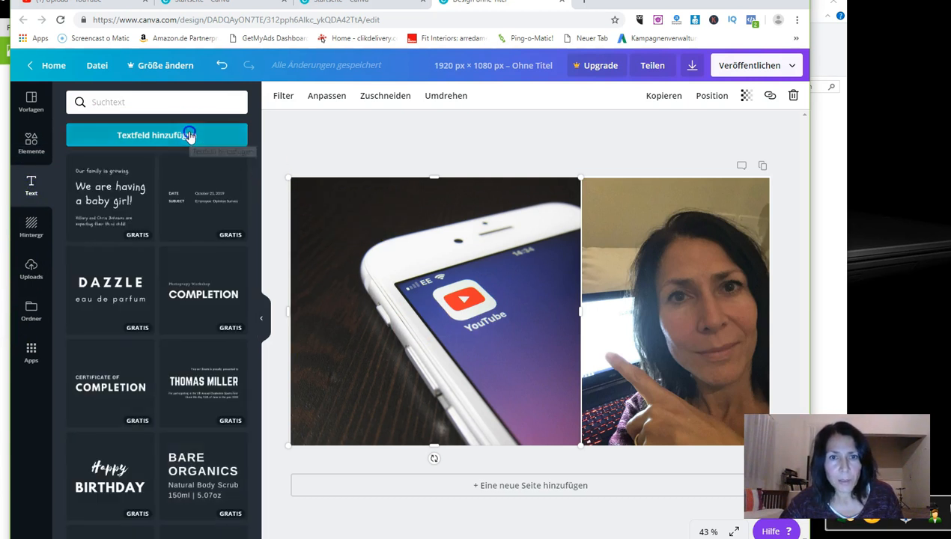
left_click(429, 95)
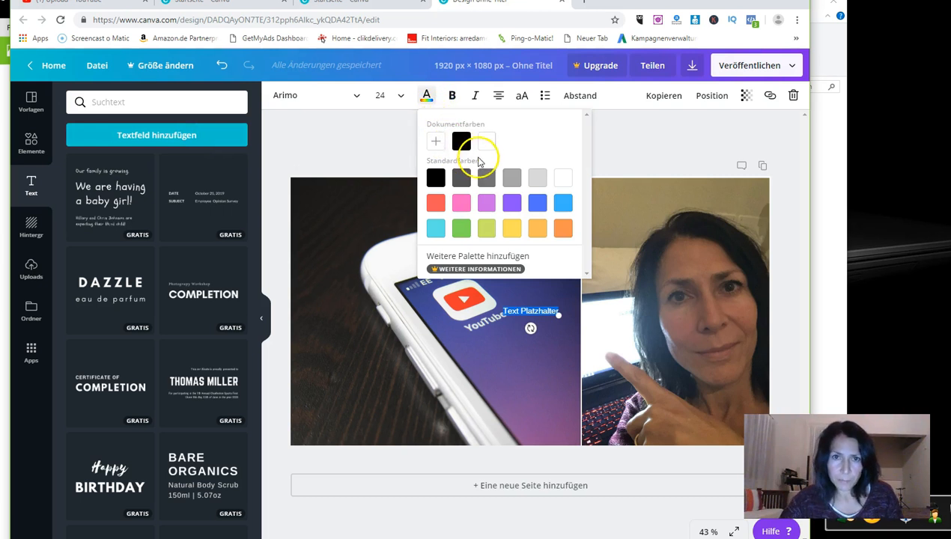
left_click(484, 208)
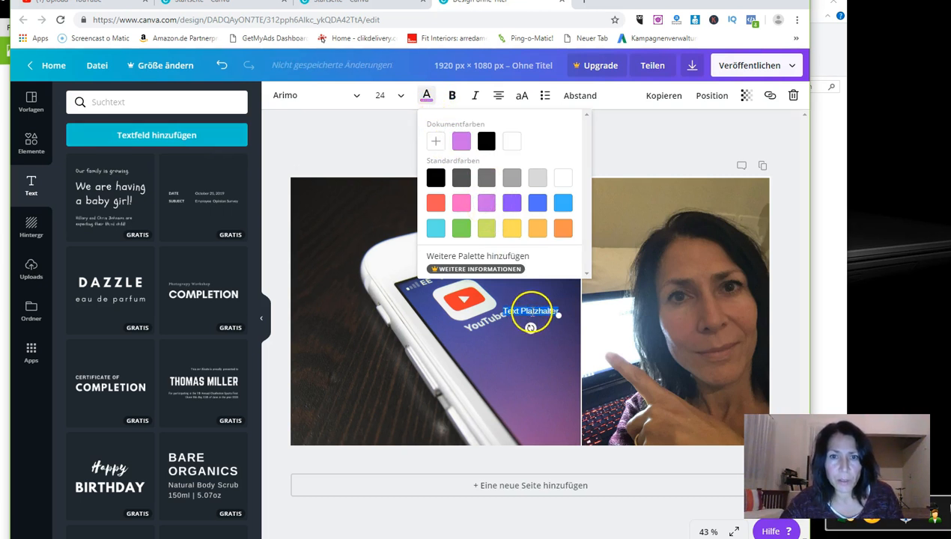
left_click(461, 141)
Move the purple text to the dark area above the phone's corner, enlarge it slightly to 26.6 and tilt it upward.
left_click(516, 309)
left_click_drag(514, 311, 336, 241)
left_click_drag(383, 251, 394, 224)
left_click_drag(354, 263, 370, 255)
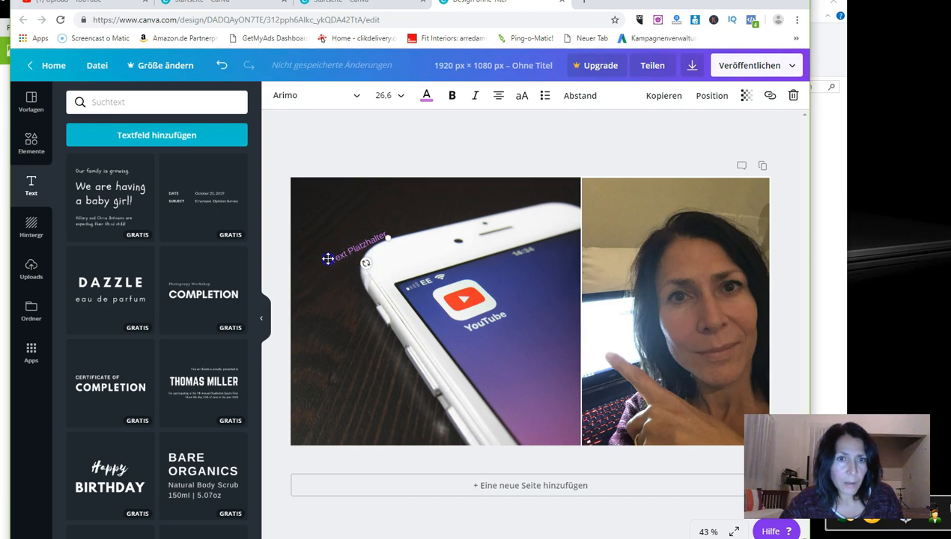
left_click_drag(322, 248, 321, 243)
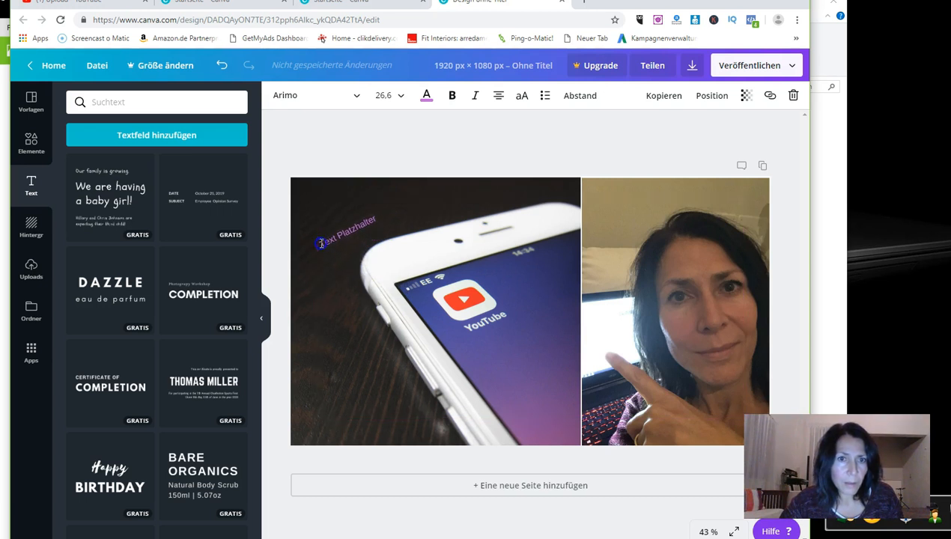
Set the tilted placeholder text's font size to 96.
left_click(395, 95)
scroll(404, 314, "down", 3)
scroll(400, 323, "down", 1)
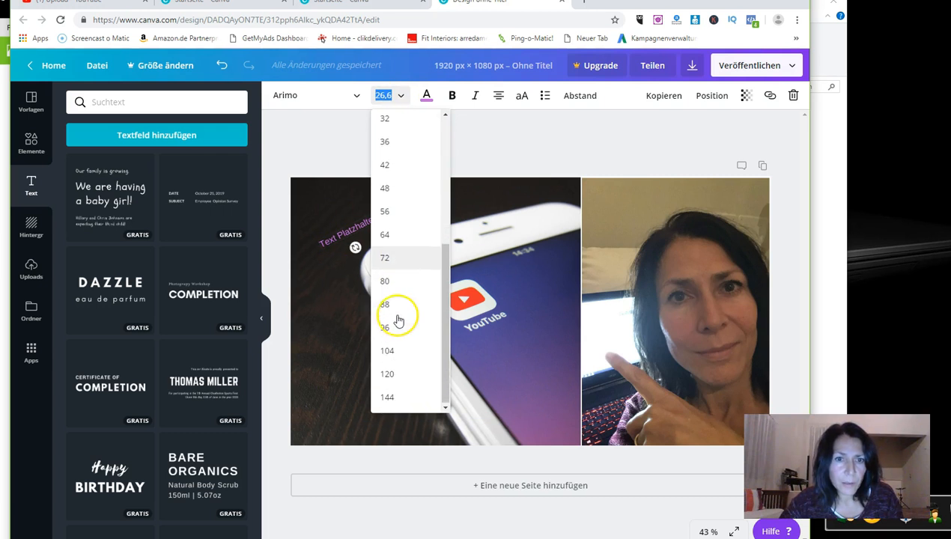
left_click(391, 327)
Widen the tilted text box and set the placeholder text's font to Adumu Regular.
left_click_drag(352, 233, 496, 241)
left_click_drag(335, 276, 309, 291)
left_click_drag(343, 244, 482, 249)
left_click(356, 95)
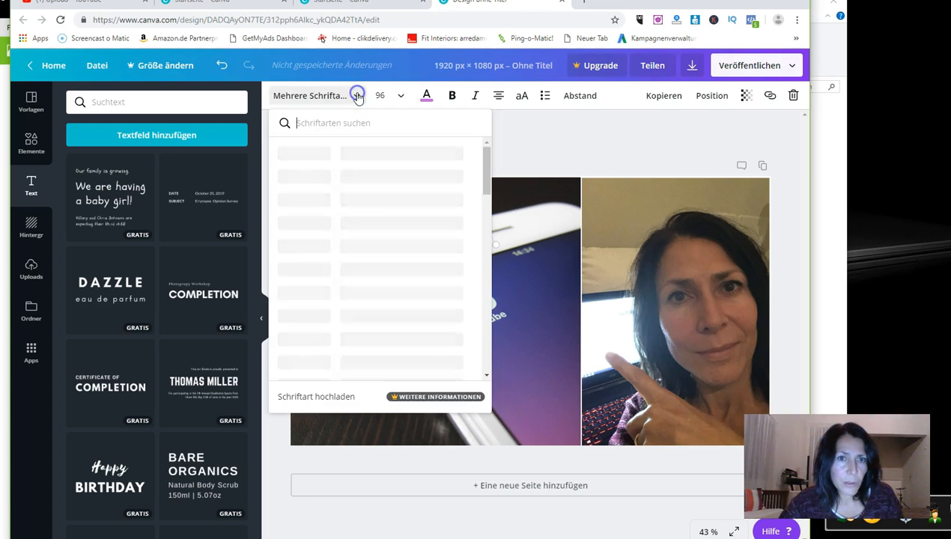
left_click(306, 315)
Replace the placeholder text with "Create Your" and shift the text box slightly toward the page's upper-left corner.
left_click_drag(340, 233, 481, 275)
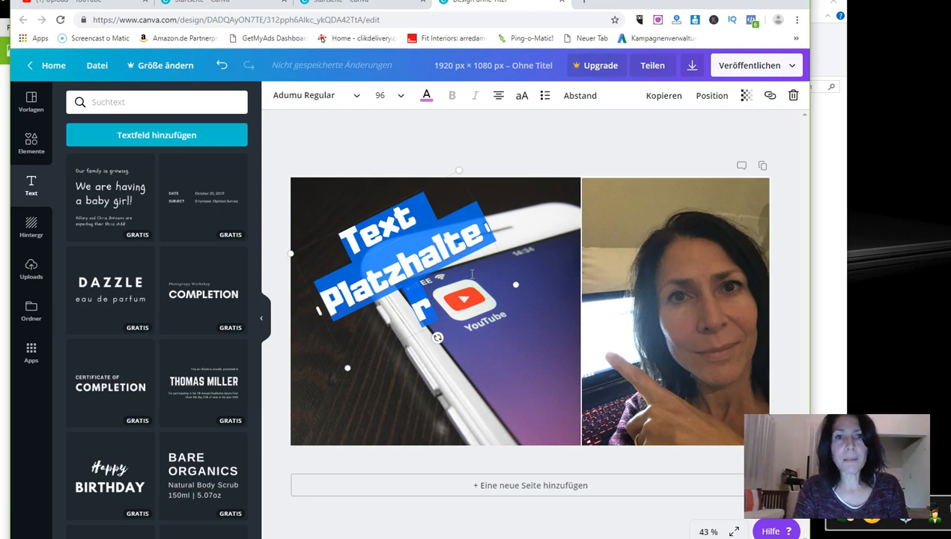
type("Create ")
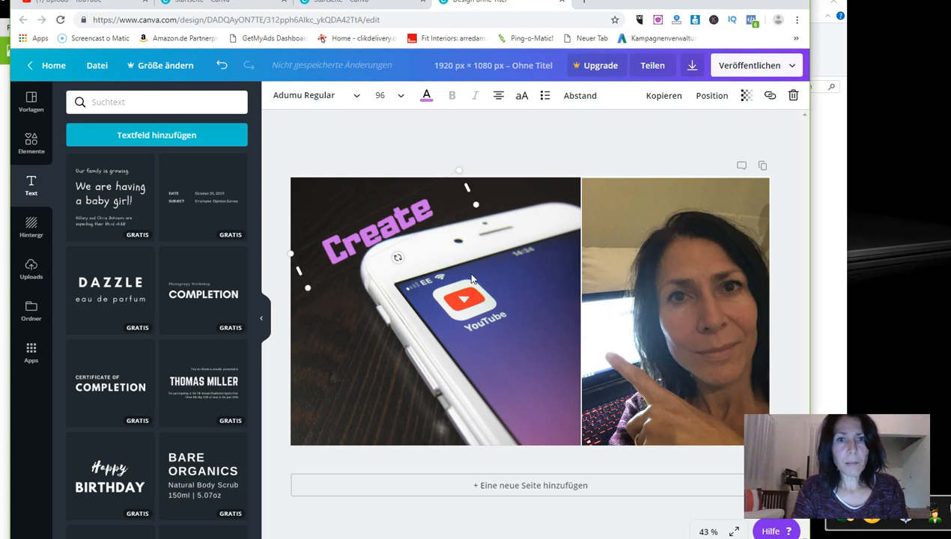
type("Your")
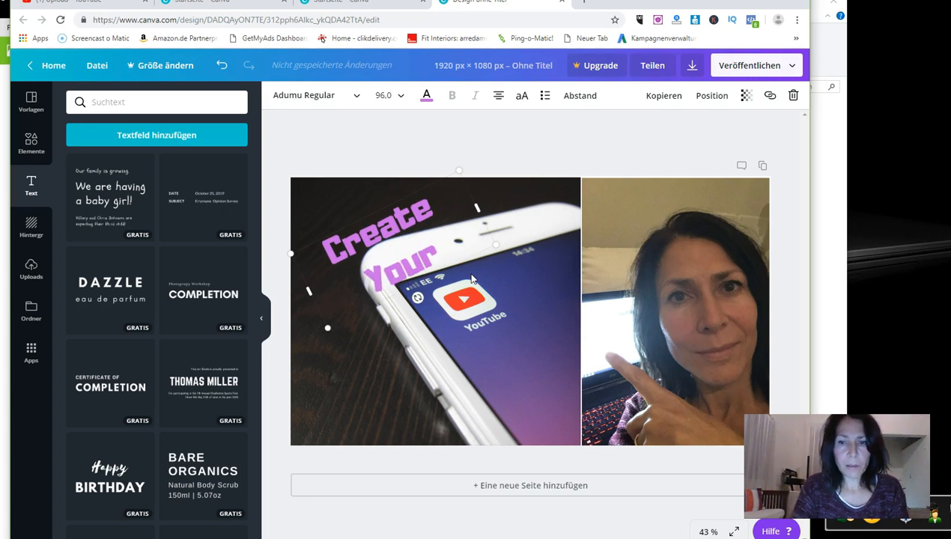
double_click(338, 222)
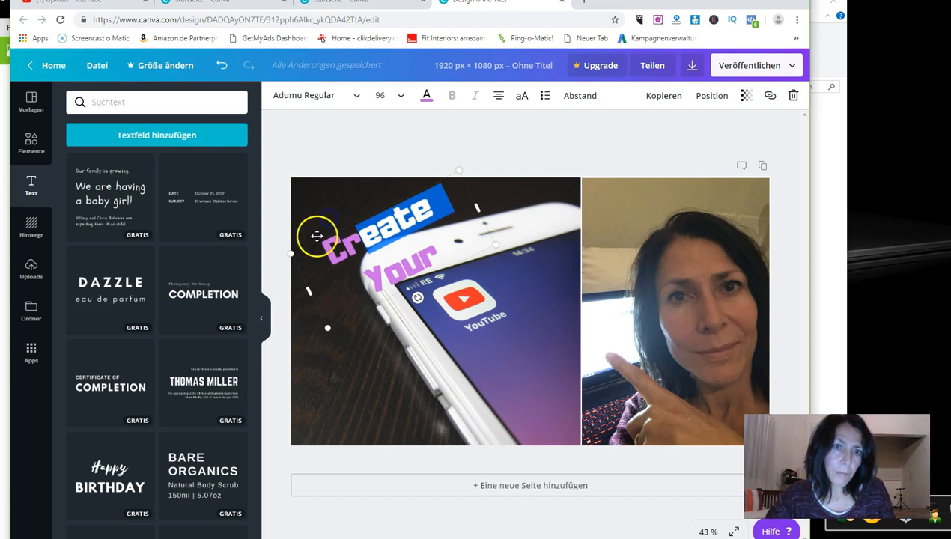
left_click(318, 251)
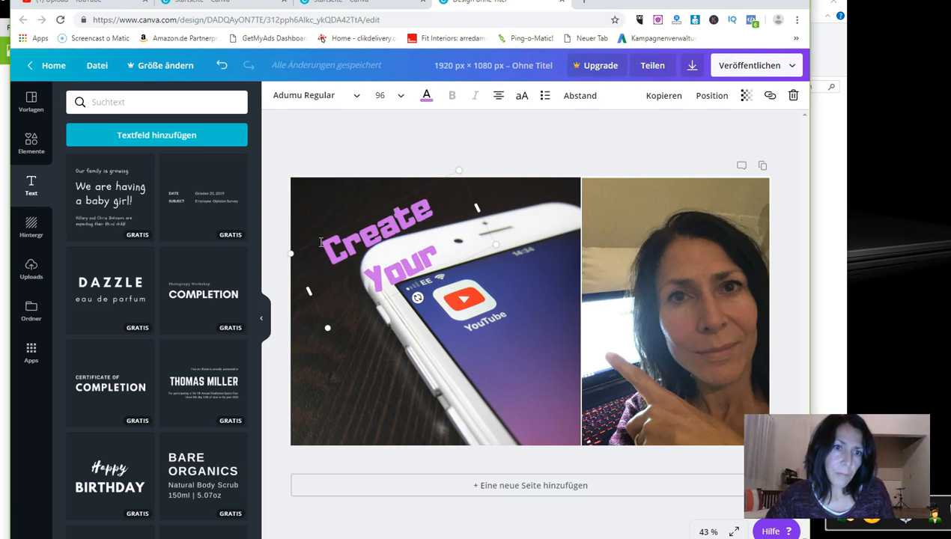
left_click_drag(299, 244, 283, 241)
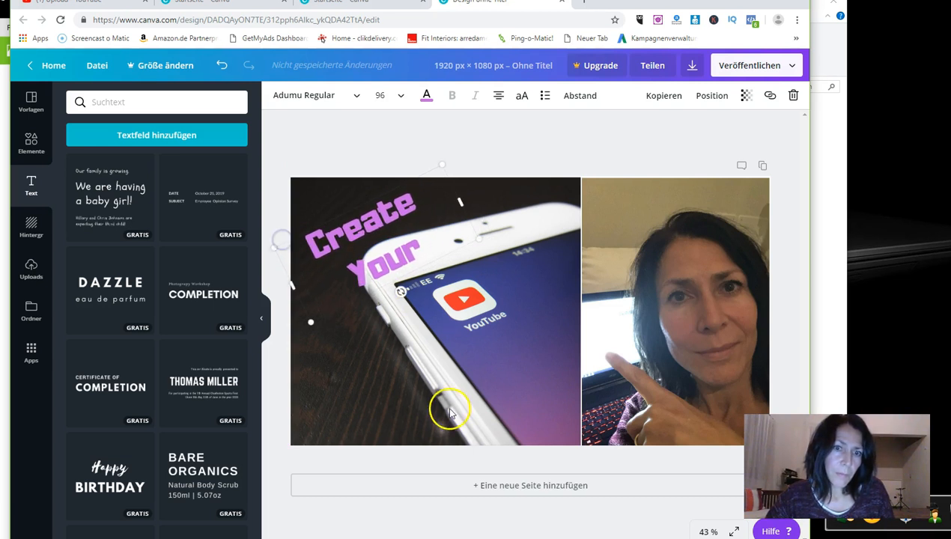
Add another text box and place it over the lower part of the phone, tilted upward like the title.
left_click(166, 136)
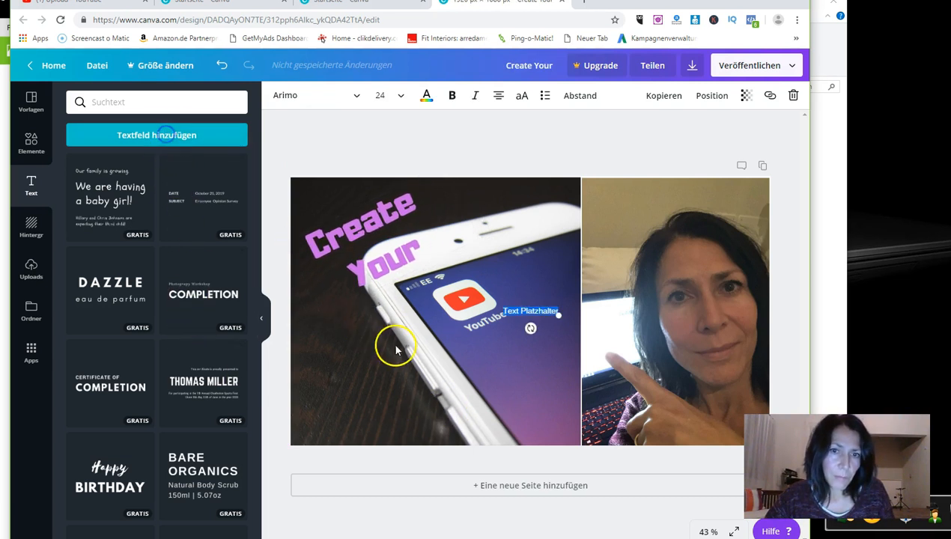
left_click(523, 328)
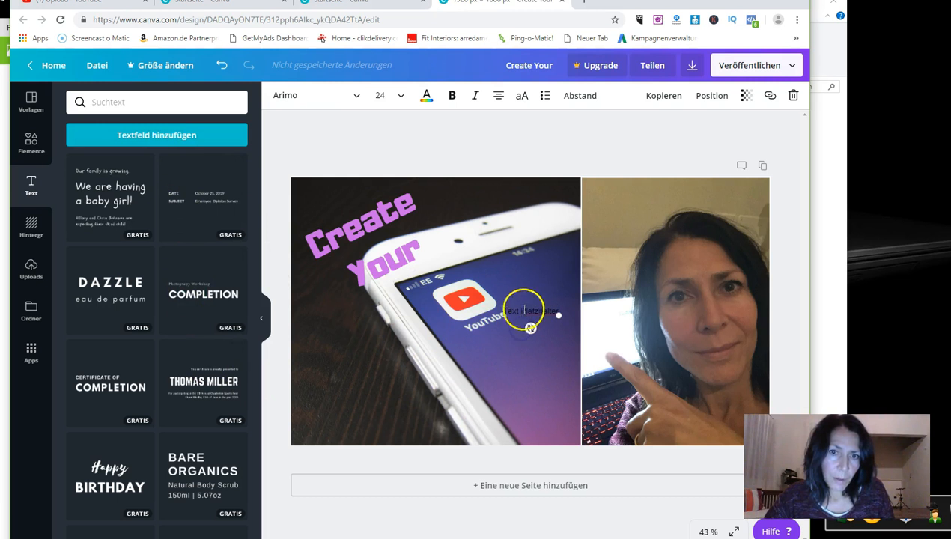
left_click_drag(501, 310, 487, 400)
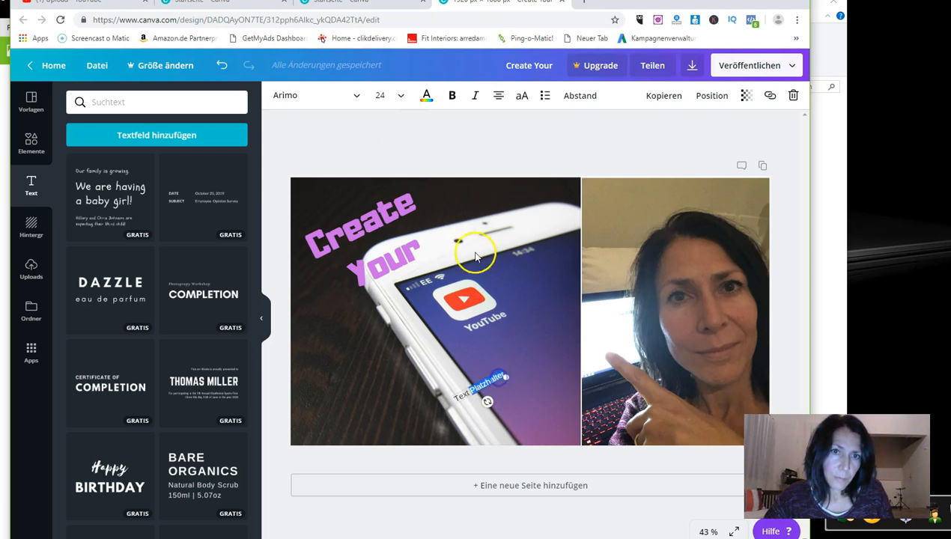
Format the new placeholder text in Adumu Regular at size 96, with the word "Platzhalter" in the document's purple.
left_click(426, 96)
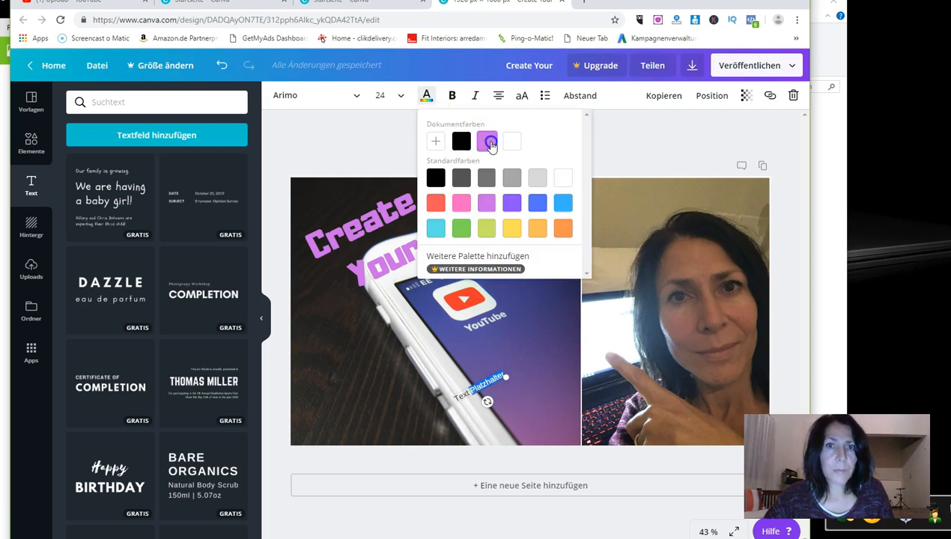
left_click(400, 95)
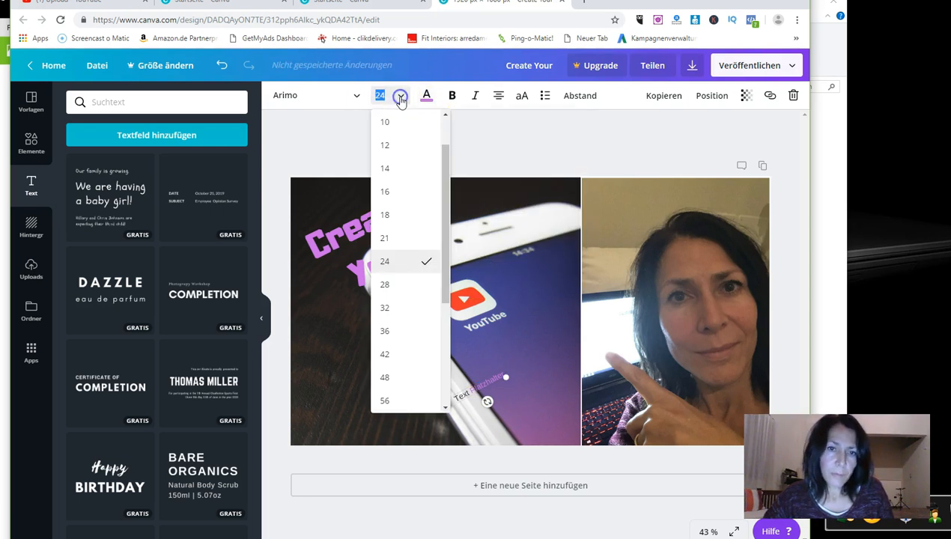
scroll(395, 325, "down", 4)
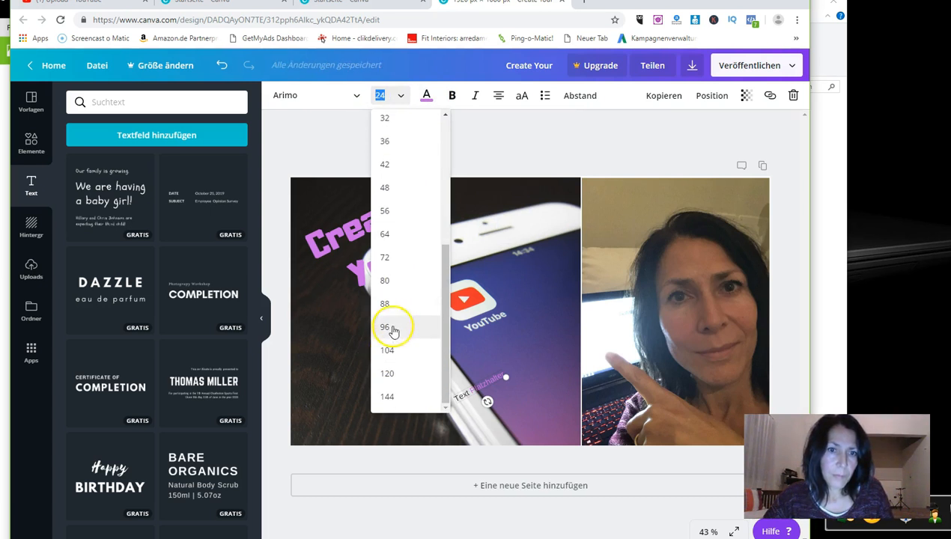
left_click(390, 330)
left_click(350, 100)
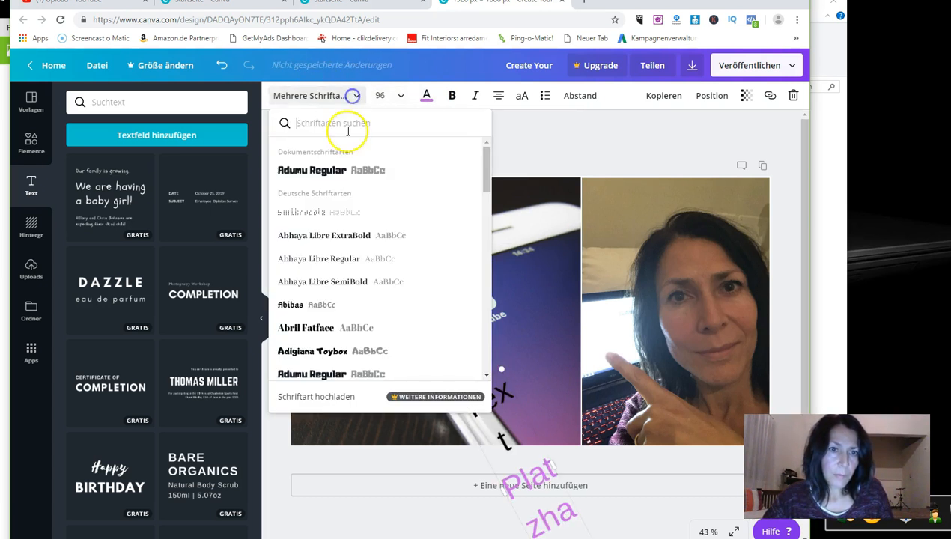
left_click(328, 374)
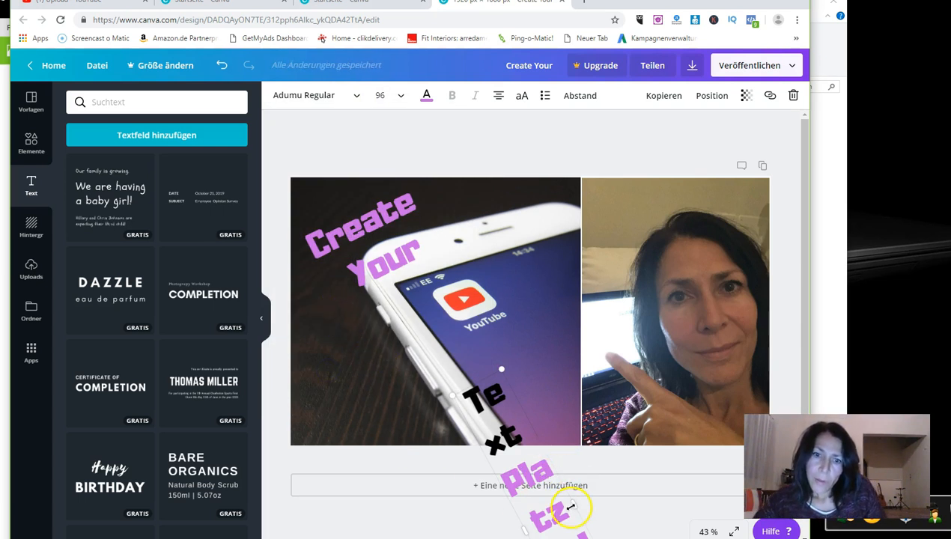
Widen the tilted placeholder text box on both sides and move it up and left to just below the YouTube icon.
left_click_drag(574, 507, 646, 409)
left_click(481, 432)
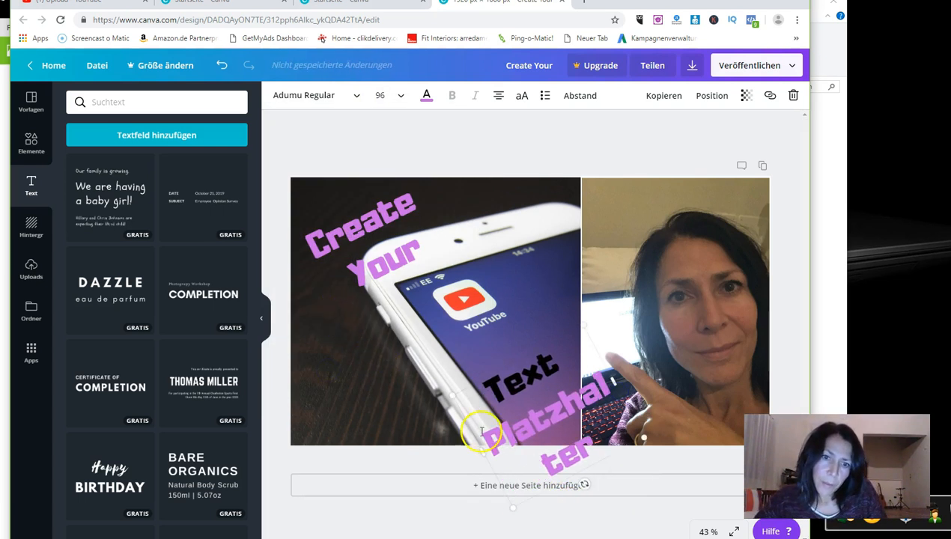
left_click_drag(480, 451, 388, 457)
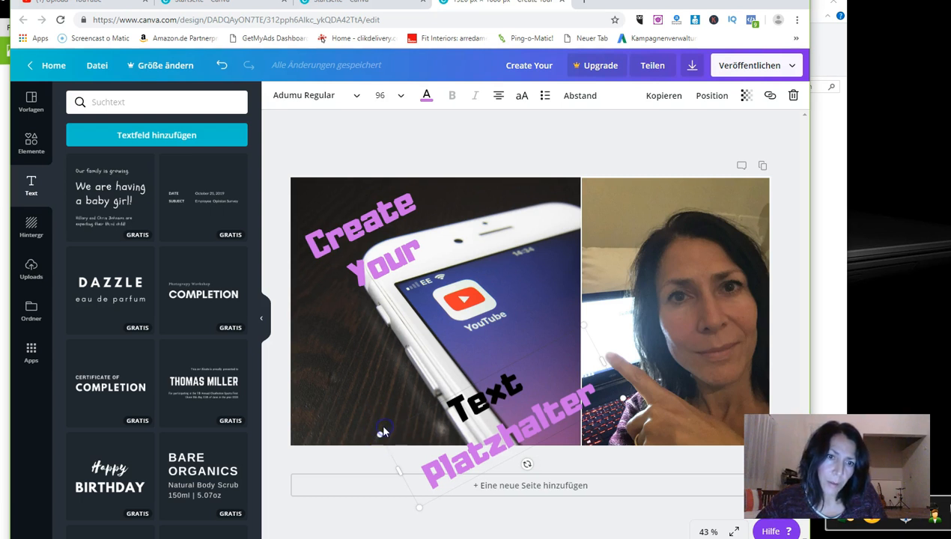
left_click_drag(488, 366, 450, 323)
Replace the lower placeholder text with "Thumbnail".
double_click(423, 357)
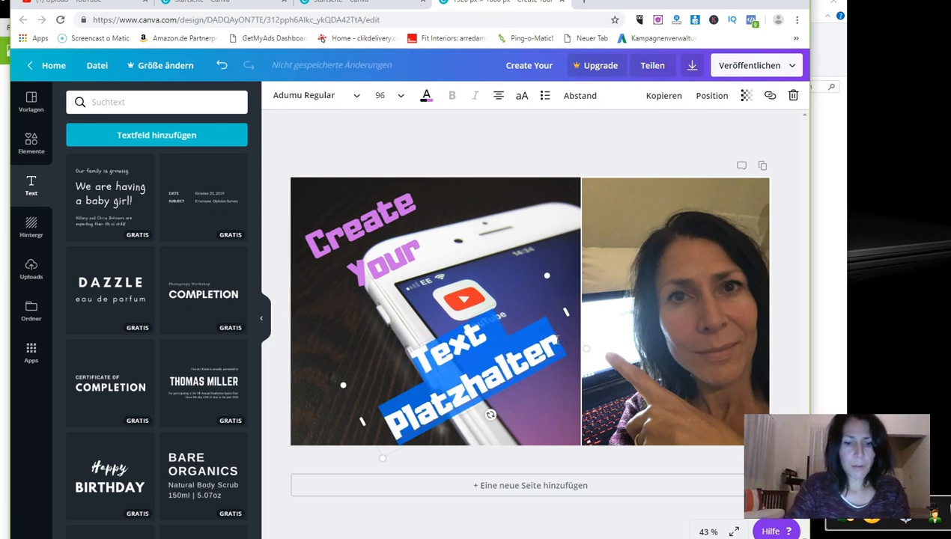
type("Thumbnal")
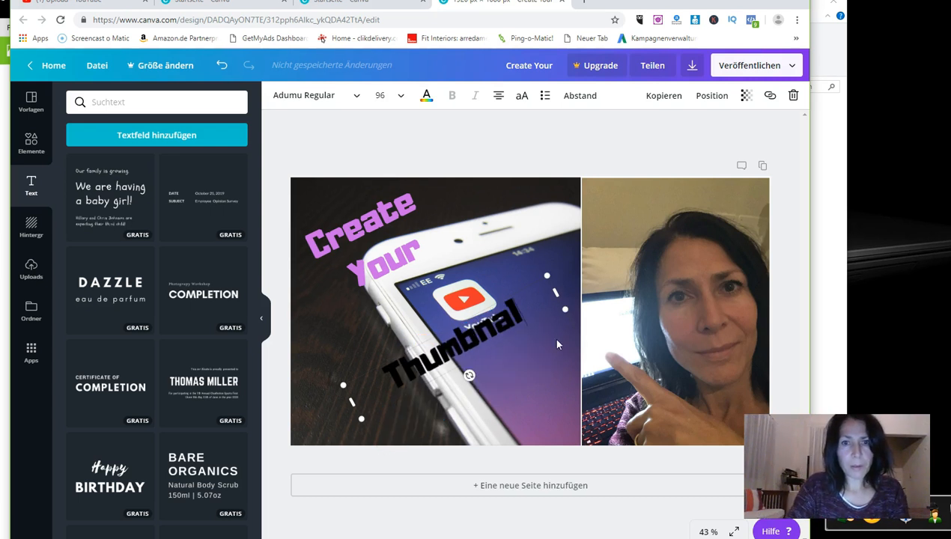
key("BackSpace")
type("il")
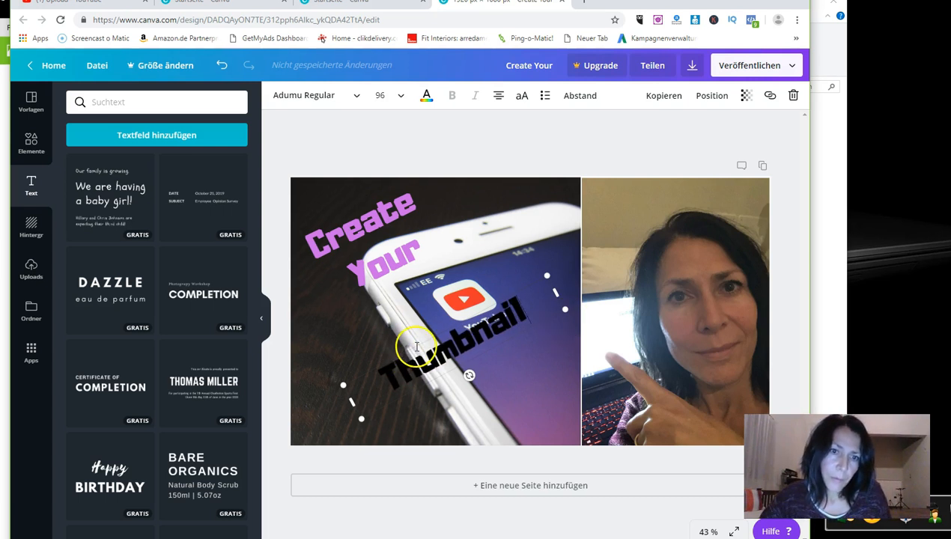
Move the "Thumbnail" text slightly down, clear of the YouTube label, and colour it in the document's purple.
left_click_drag(416, 346, 417, 367)
left_click(410, 389)
left_click_drag(392, 400, 539, 347)
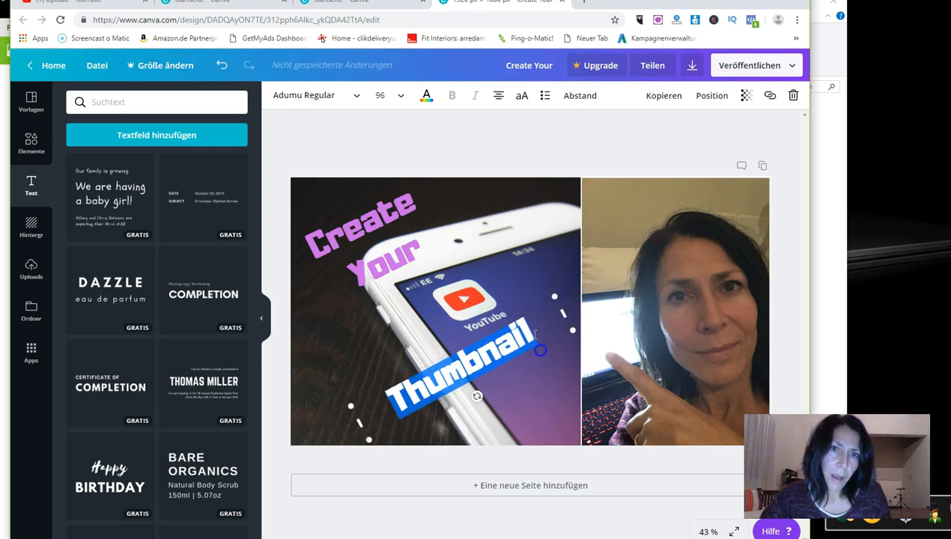
left_click(426, 96)
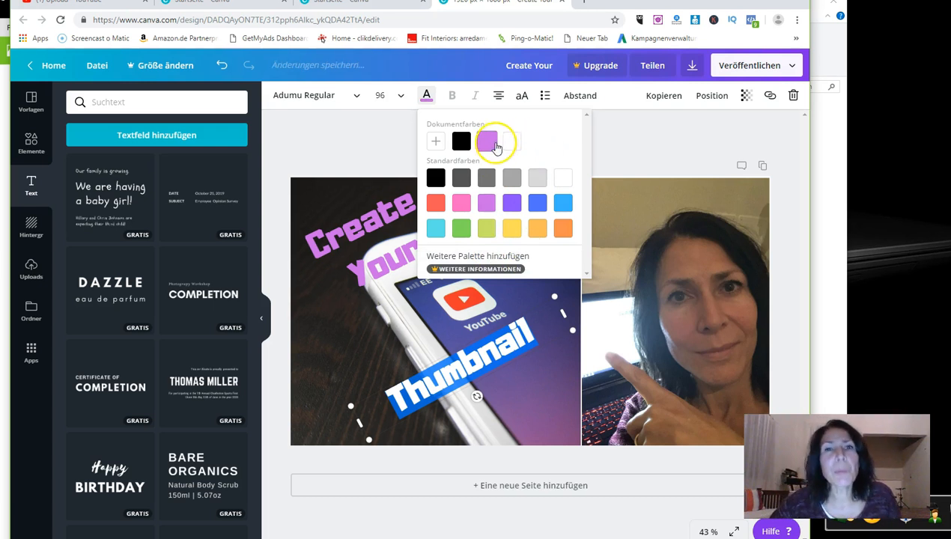
left_click(533, 368)
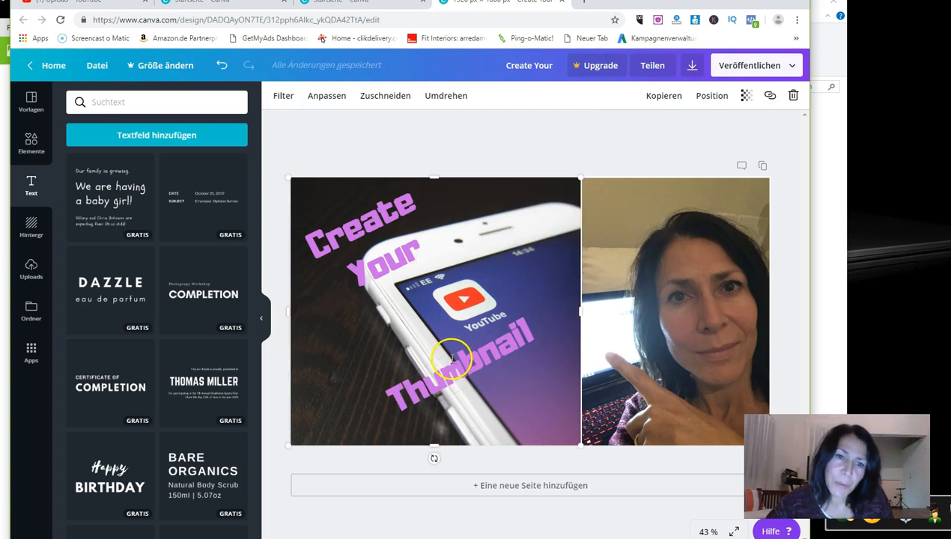
Enlarge the phone photo slightly and shift the "Thumbnail" text a little further down and right.
left_click_drag(409, 365, 404, 395)
left_click(415, 384)
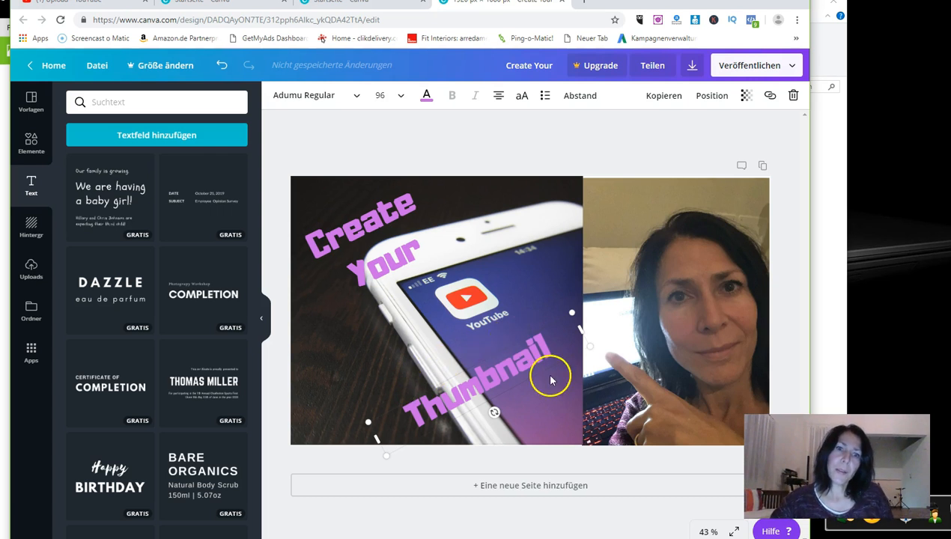
left_click(596, 152)
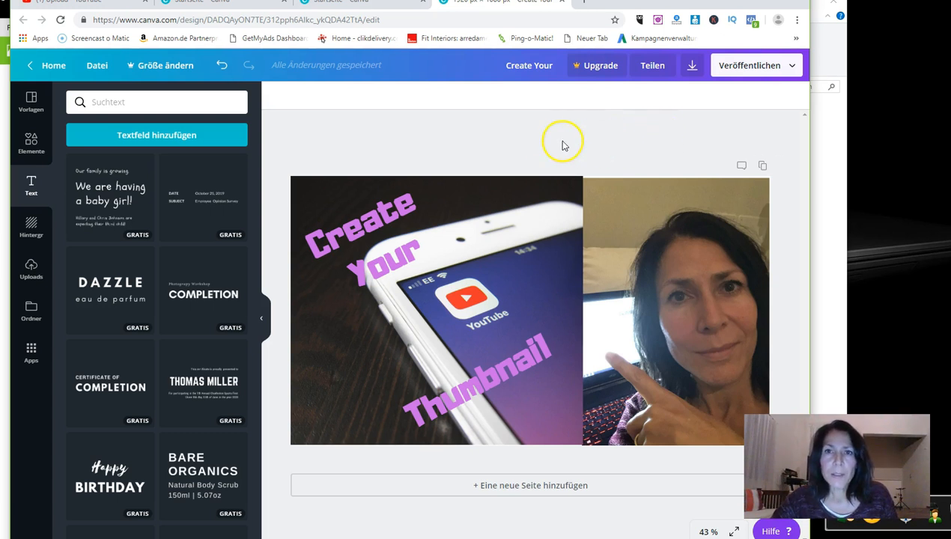
left_click(97, 66)
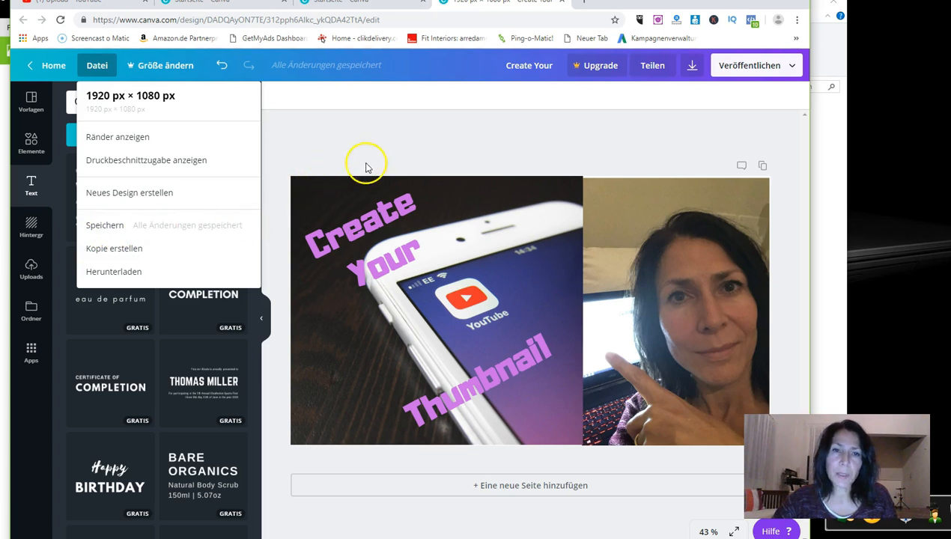
left_click(415, 146)
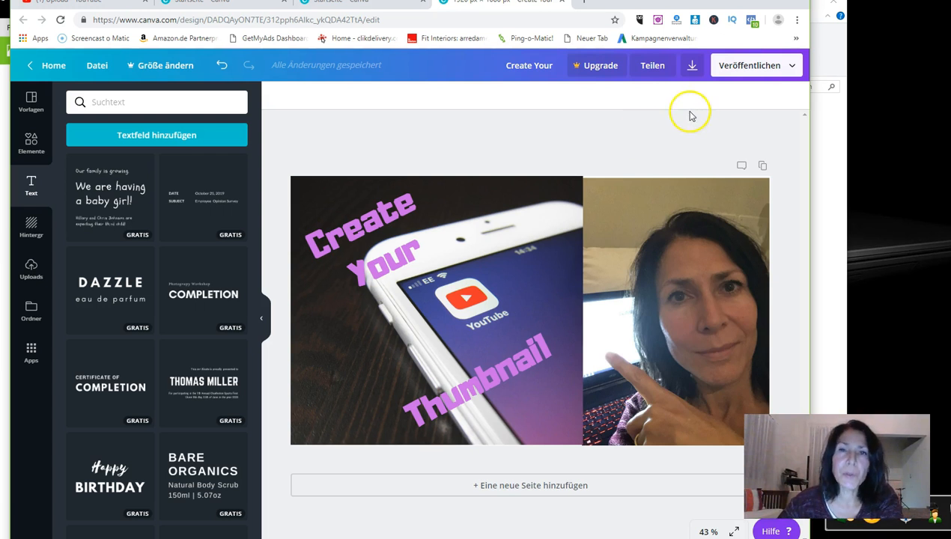
Check the Thumbnails folder in File Explorer for the "Create Your" image and switch to the YouTube upload page.
left_click(829, 225)
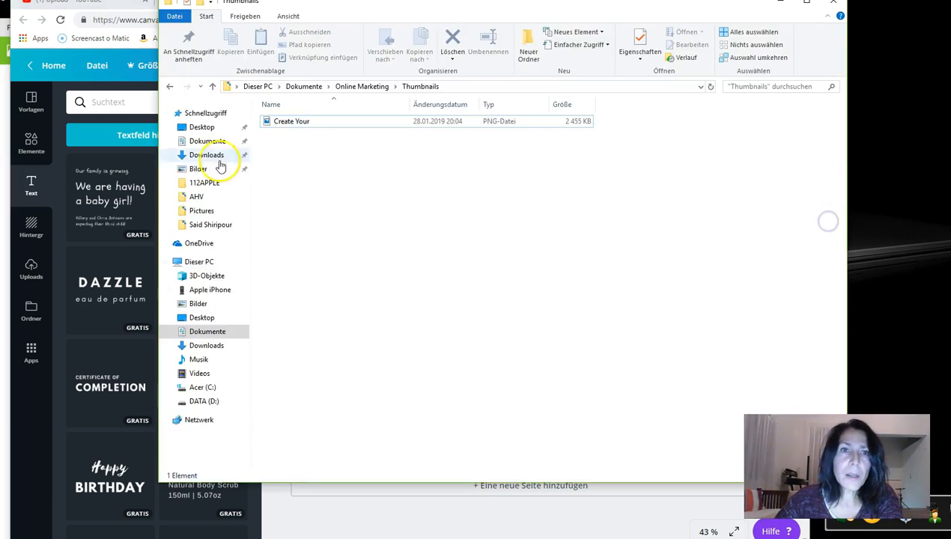
key("alt+Tab")
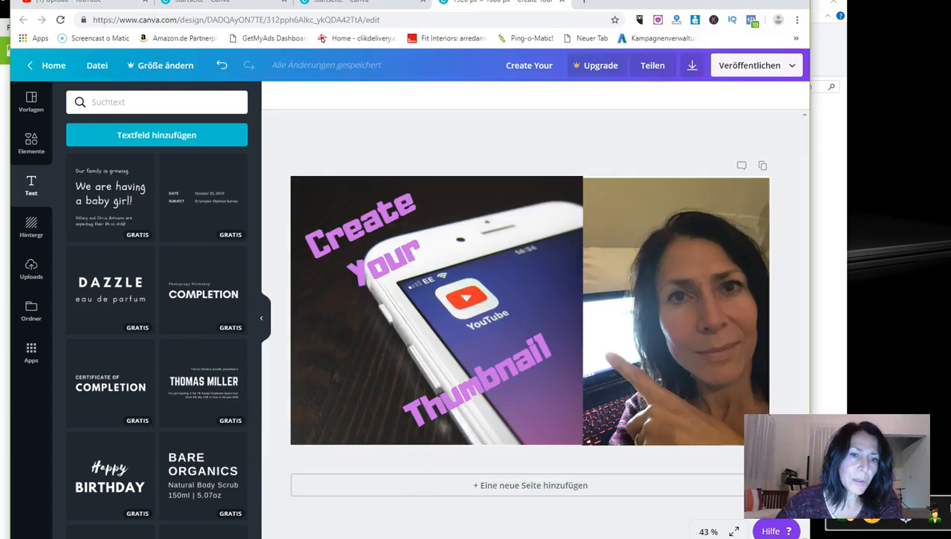
left_click(103, 6)
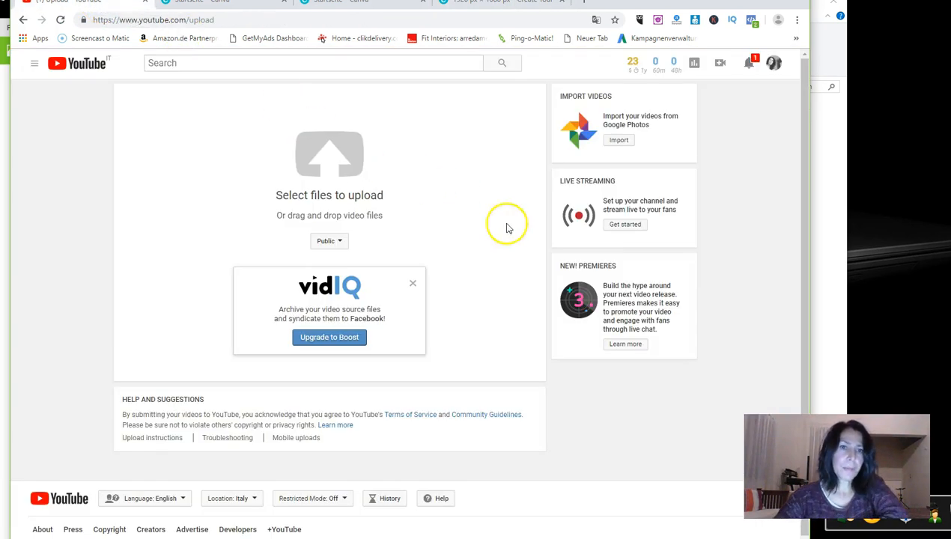